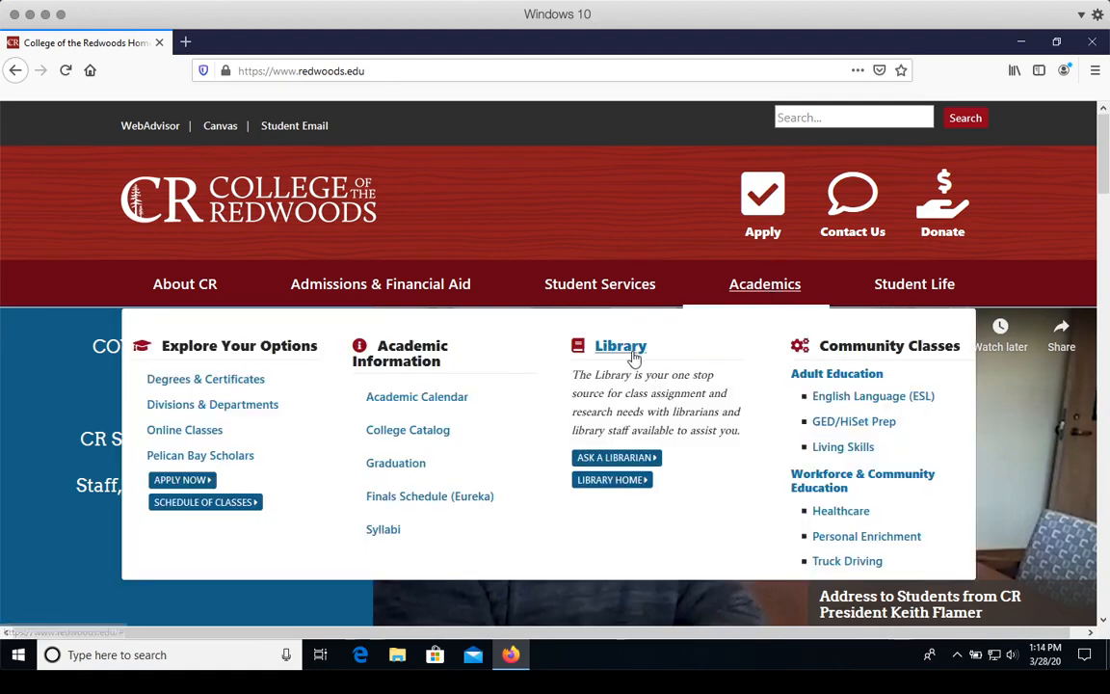
Step: Reach the library home page and its A-Z list of article databases
click(620, 346)
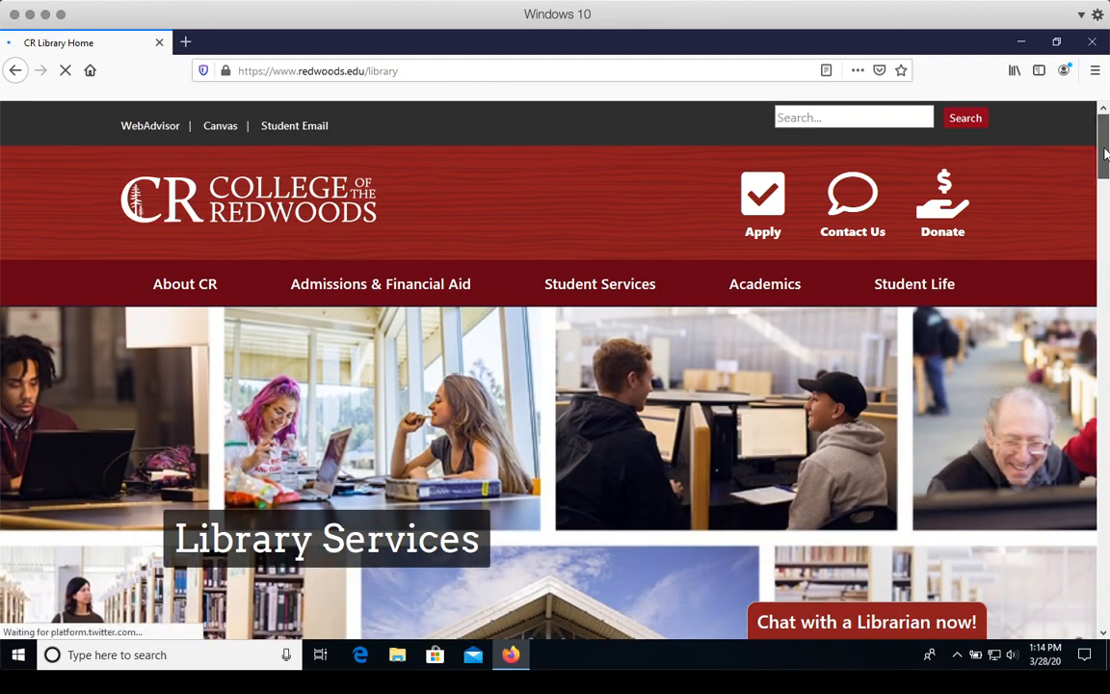
drag(1104, 150, 1084, 243)
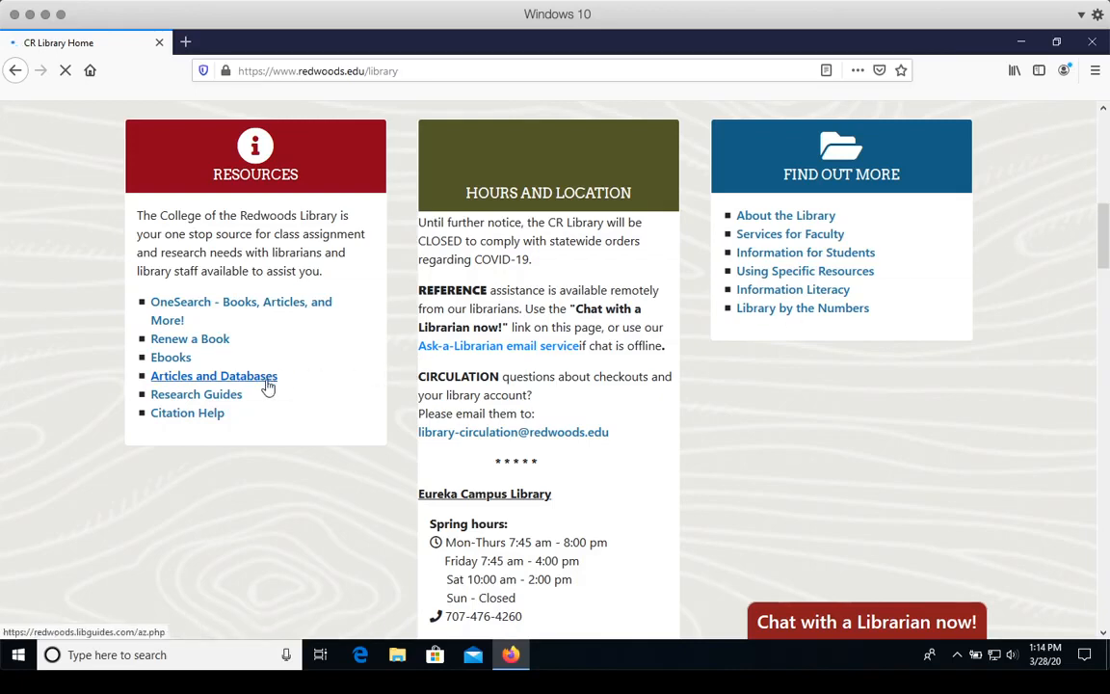
click(214, 376)
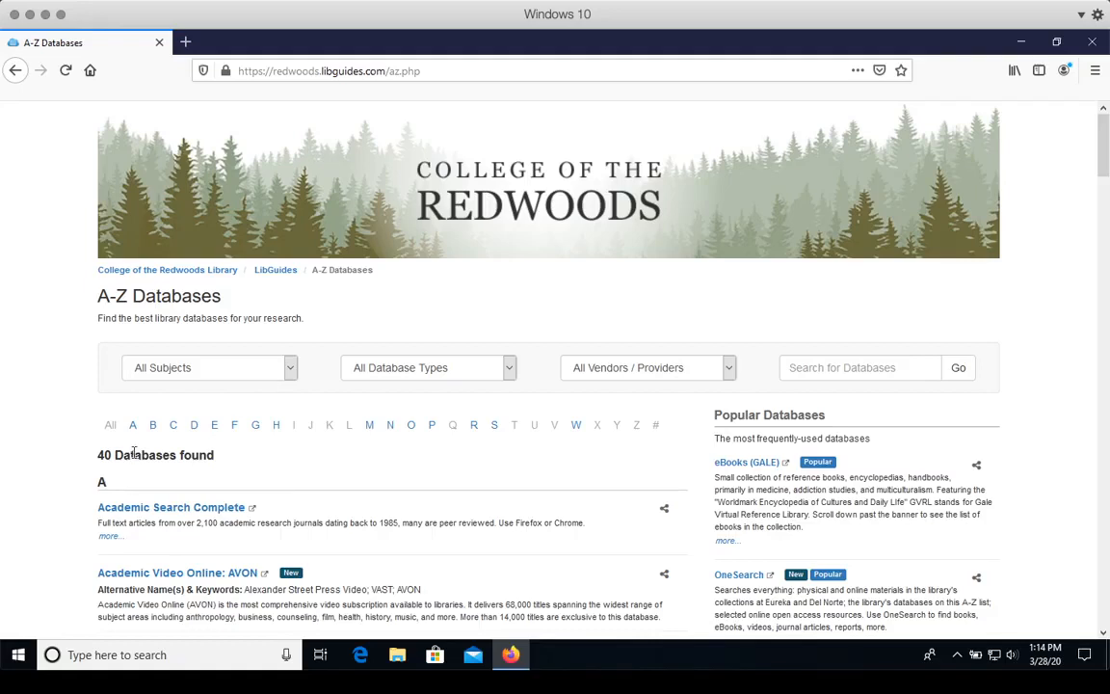
Step: Choose Academic Search Complete from the A-Z Databases list
click(142, 507)
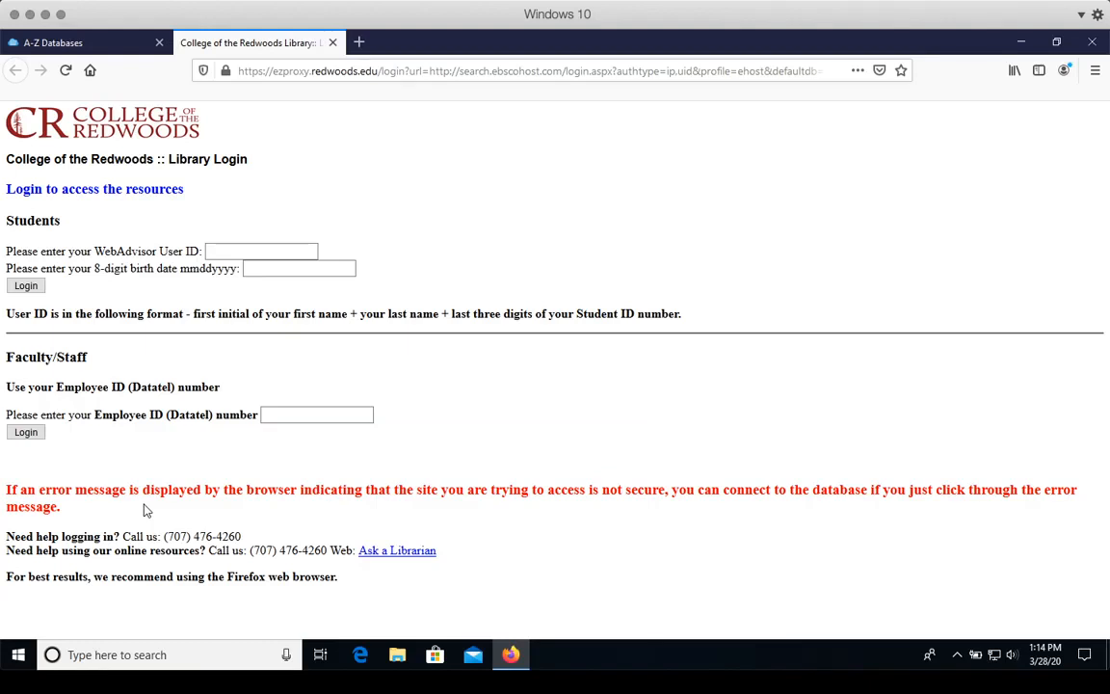
Step: Sign in through the EZproxy login with the user ID and employee ID
click(232, 251)
click(275, 415)
click(26, 432)
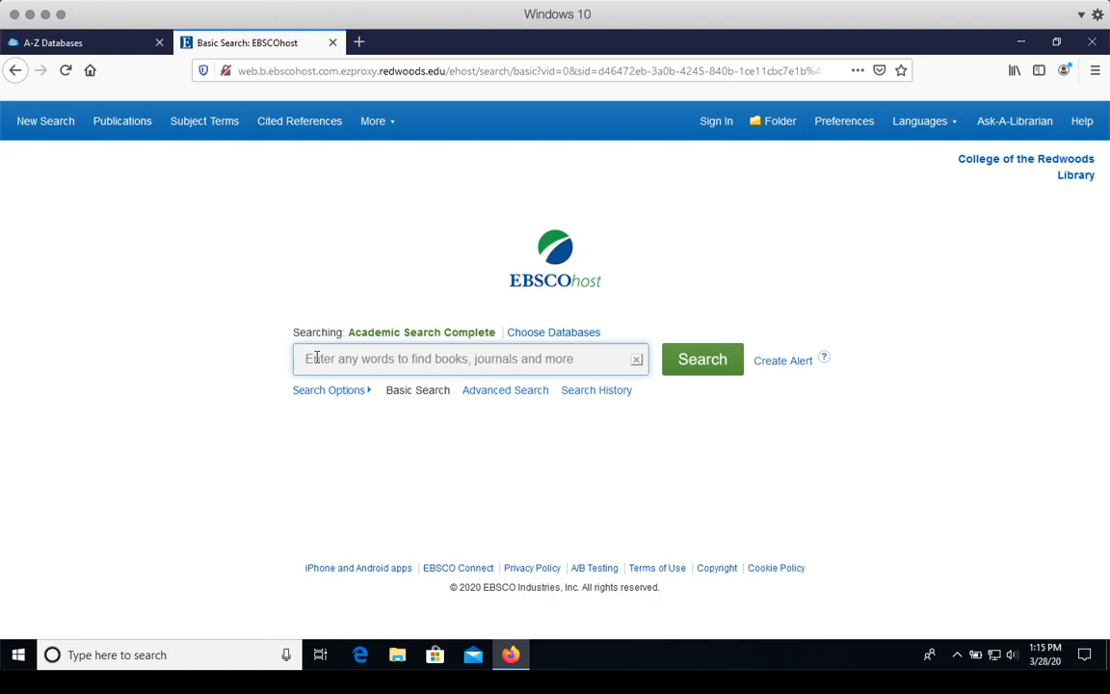
text(on)
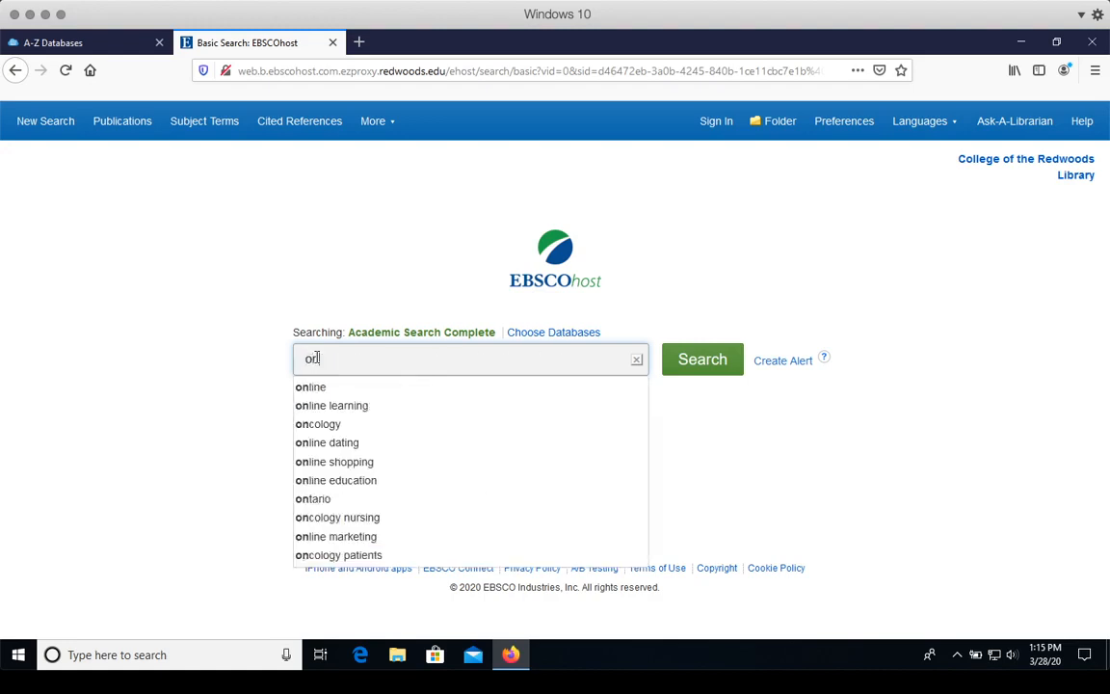
text(line l)
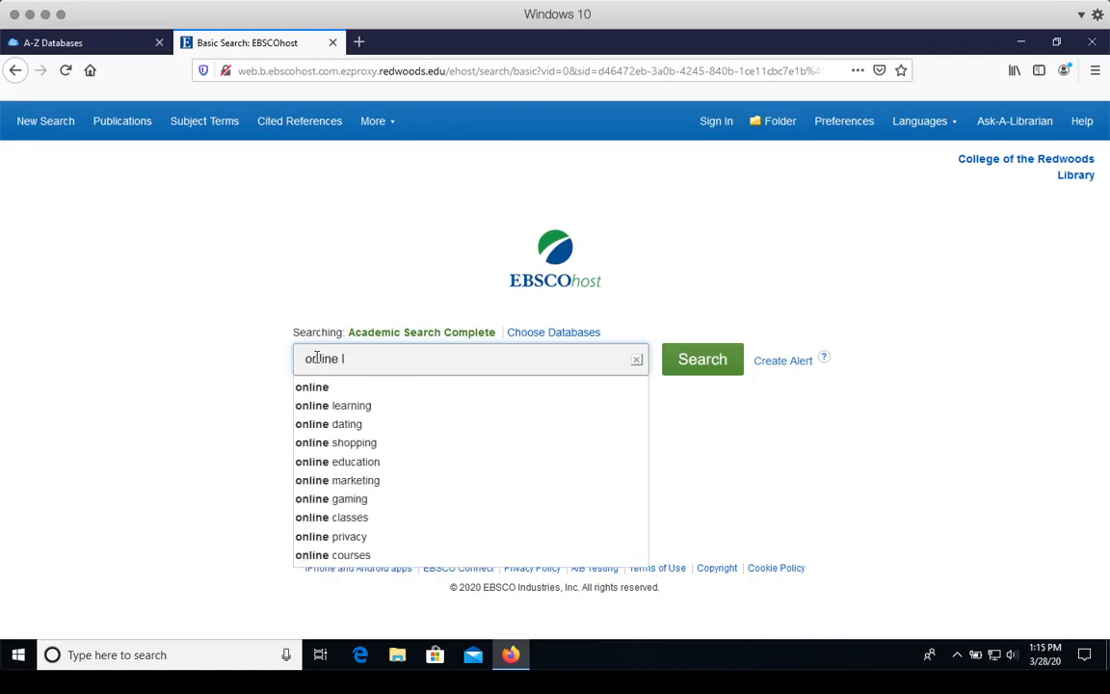
text(ibrary)
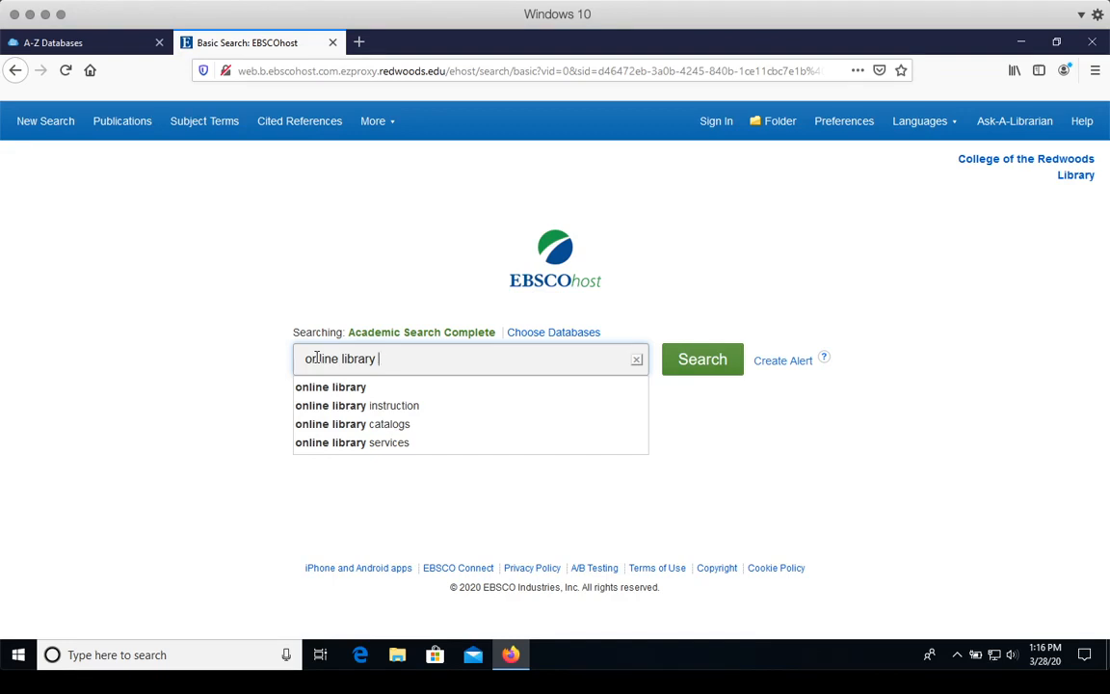
Step: Pick the 'online library instruction' suggestion as the search terms
click(305, 407)
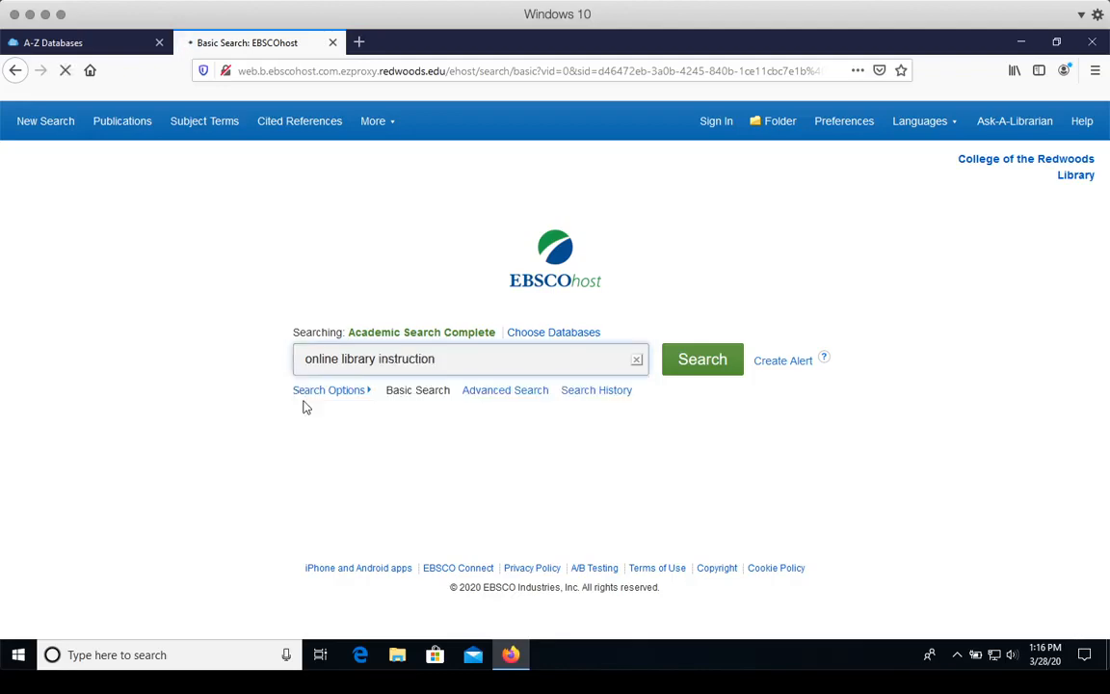
Step: Run the search for online library instruction, returning the full-text result list
click(702, 359)
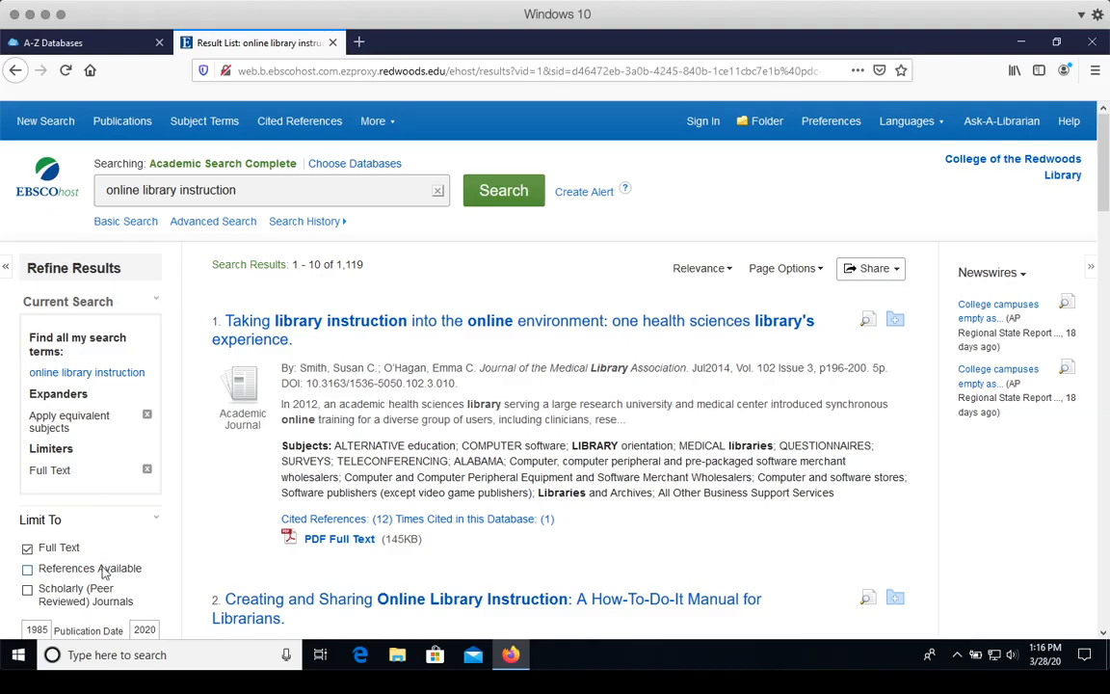
Step: Limit results to Scholarly (Peer Reviewed) Journals published from 2010 to 2020
click(28, 590)
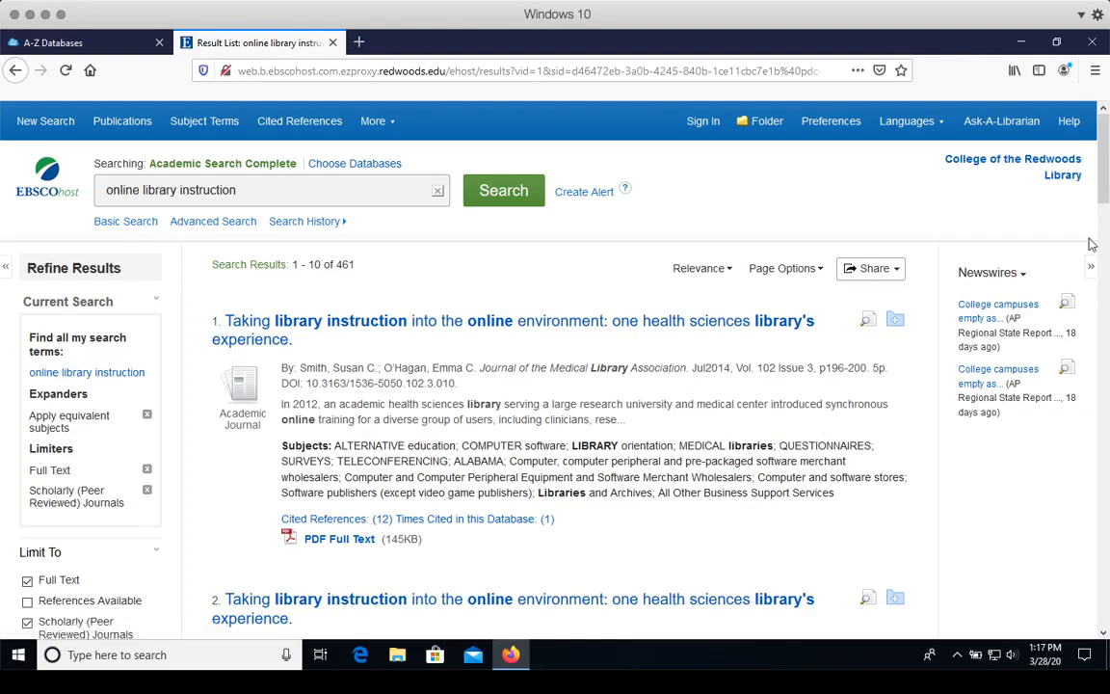
drag(1102, 207, 1100, 243)
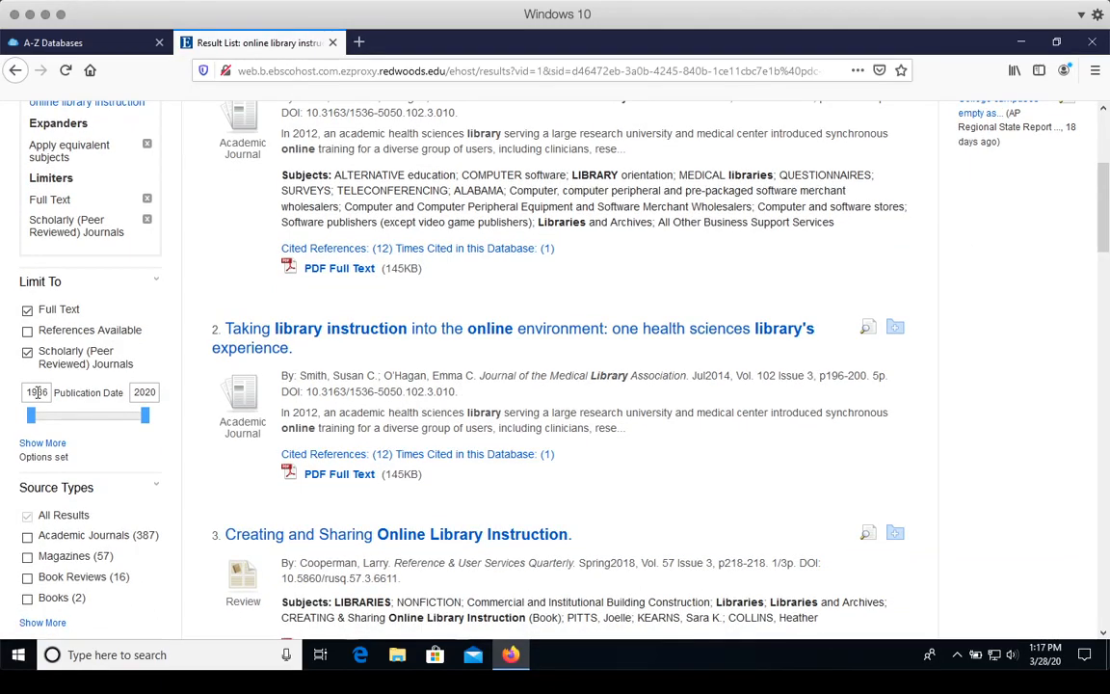
drag(32, 416, 113, 420)
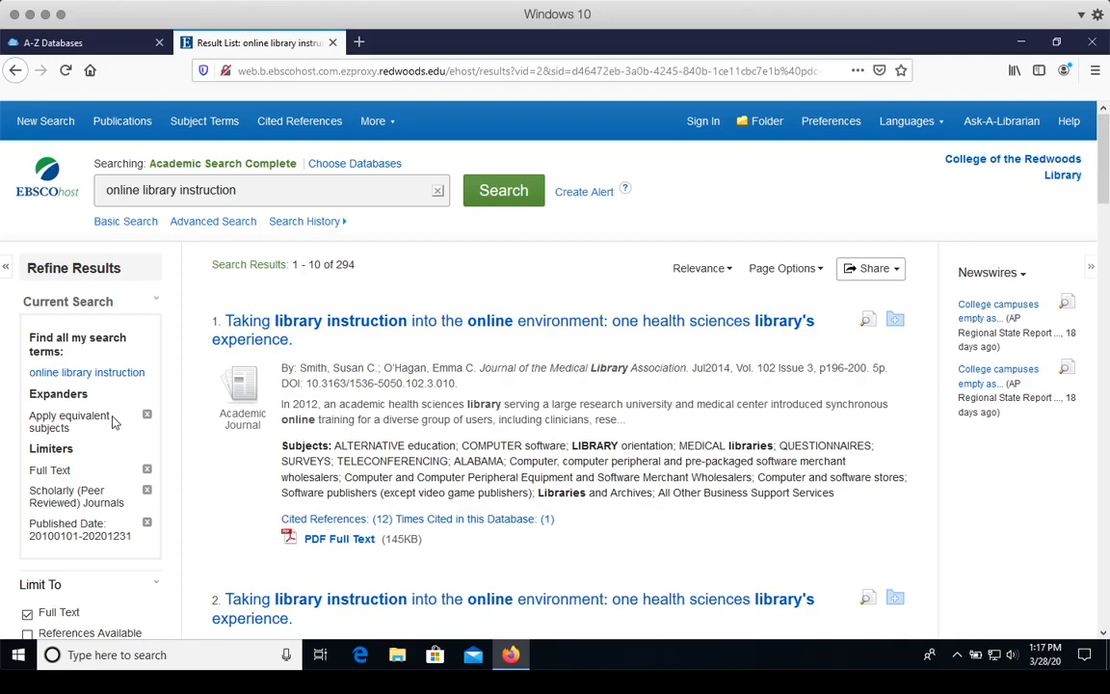
Step: Add 'college' to the search terms and rerun, narrowing results to 136
click(273, 190)
text(college)
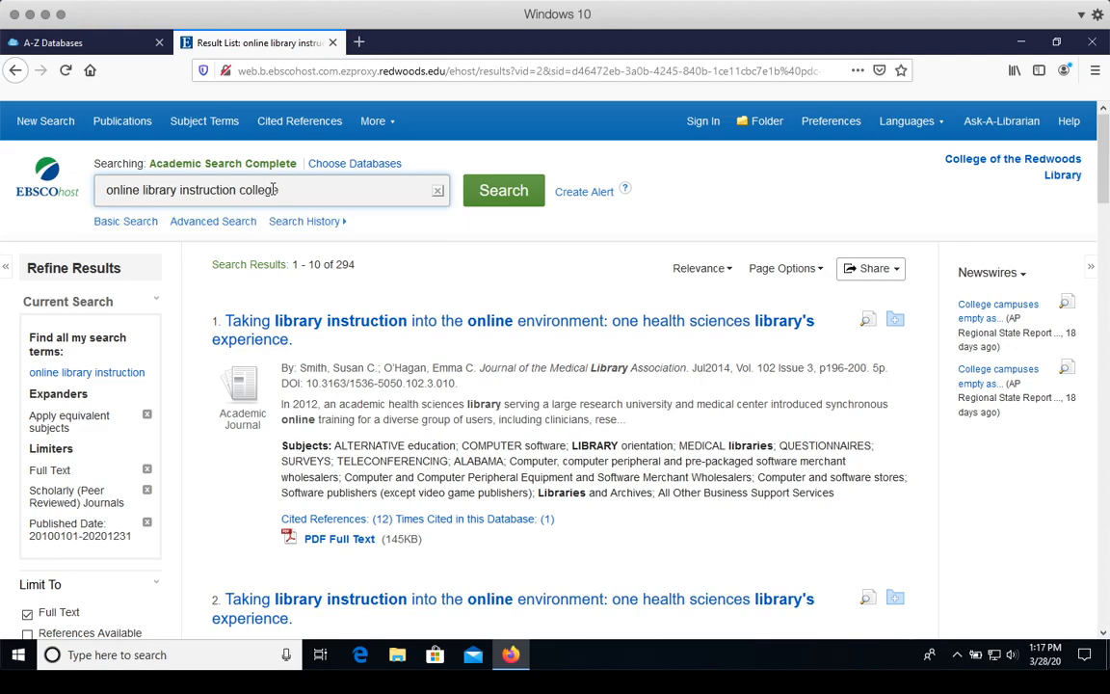
click(502, 190)
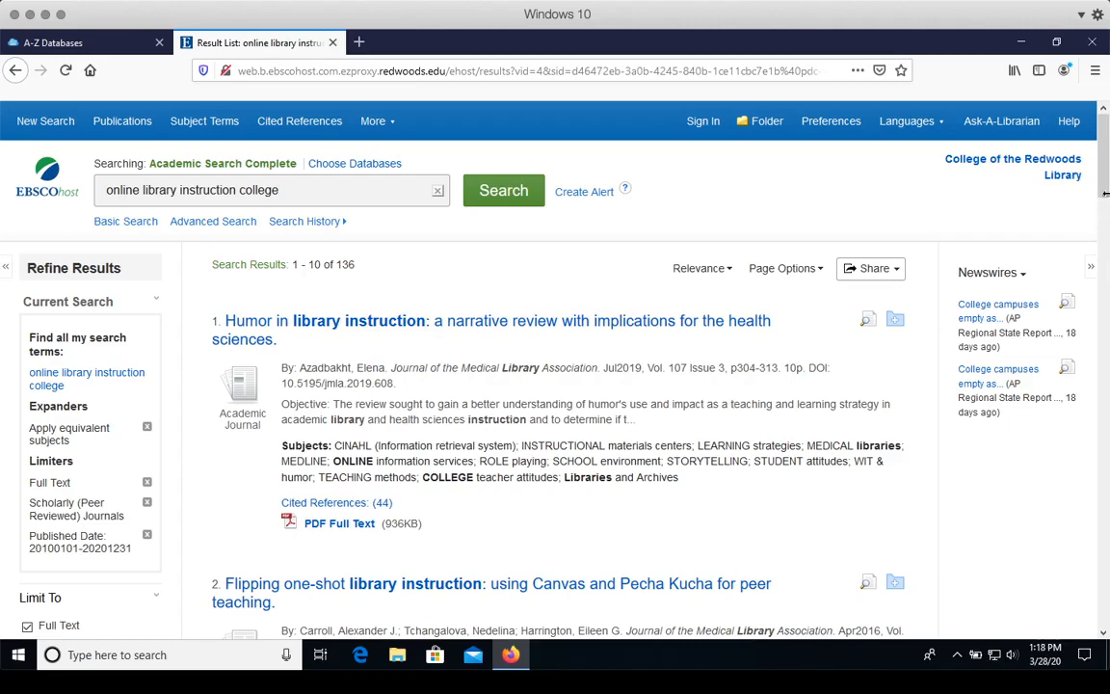
mouse_move(1103, 185)
mouse_down()
mouse_move(1095, 323)
mouse_move(1043, 530)
mouse_up()
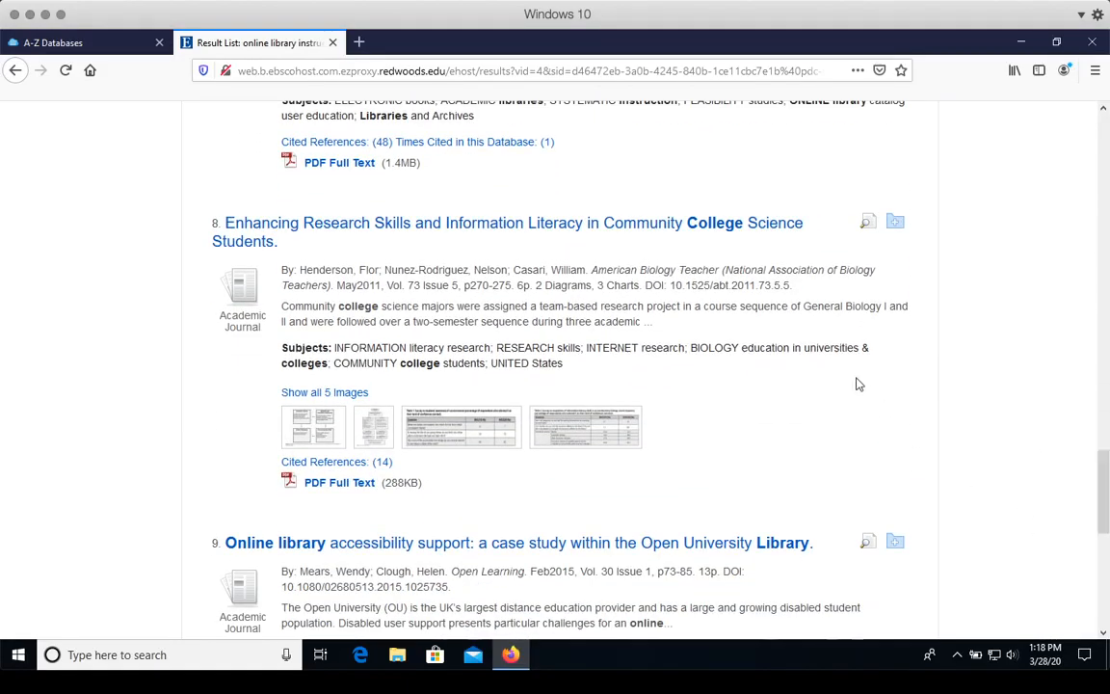
Step: Bring up the detailed record for result 8, the community college science students article
click(651, 239)
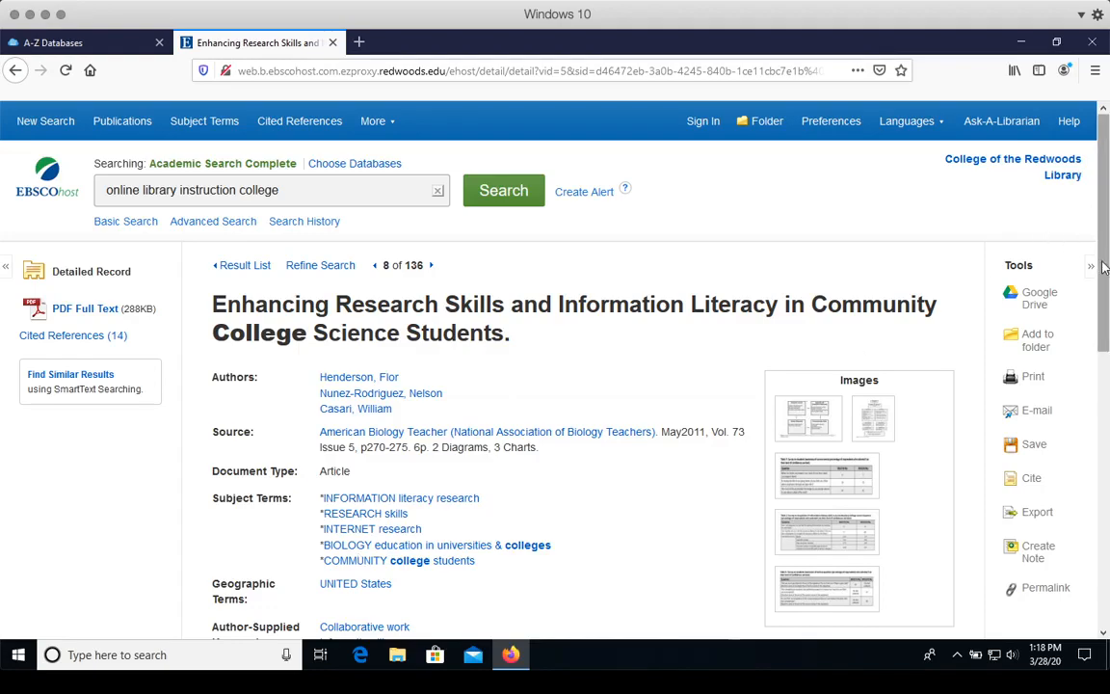
mouse_move(1104, 267)
mouse_down()
mouse_move(1069, 451)
mouse_move(1089, 154)
mouse_up()
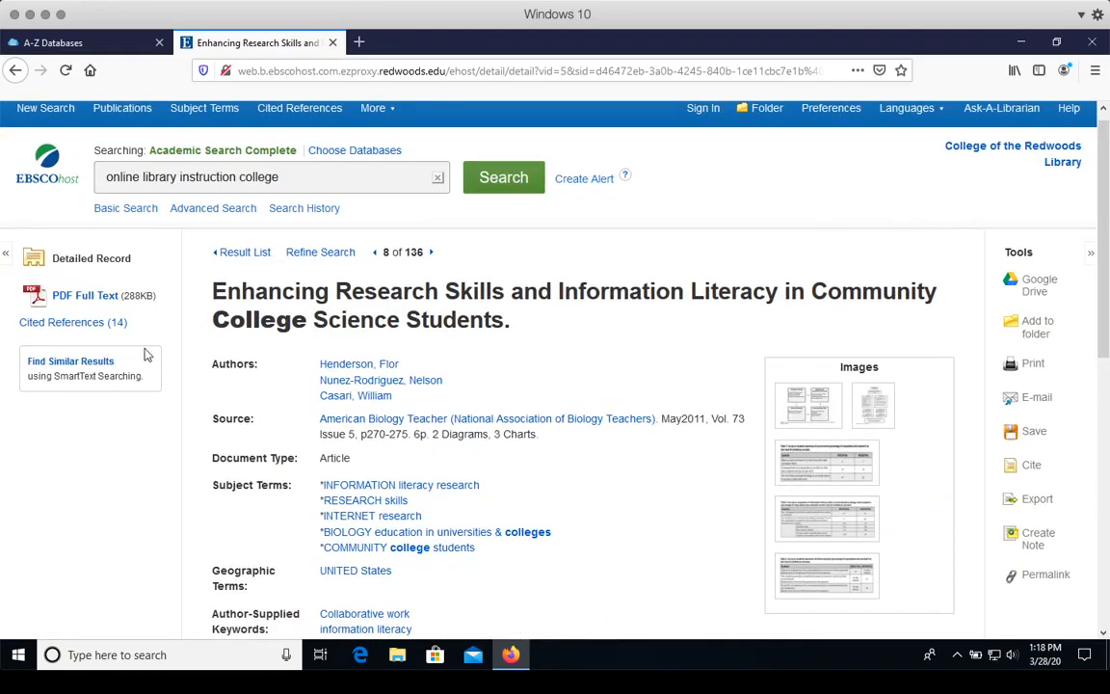
Step: View the article's full-text PDF
click(87, 297)
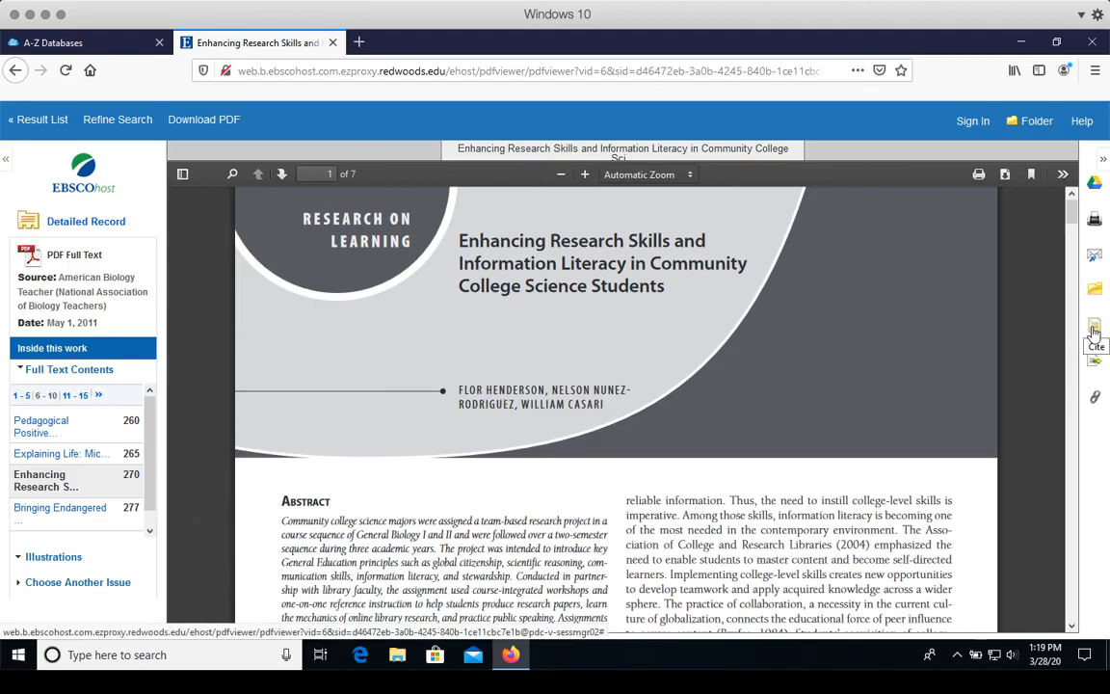
Step: Show the Citation Format panel and highlight the full APA citation
click(1094, 332)
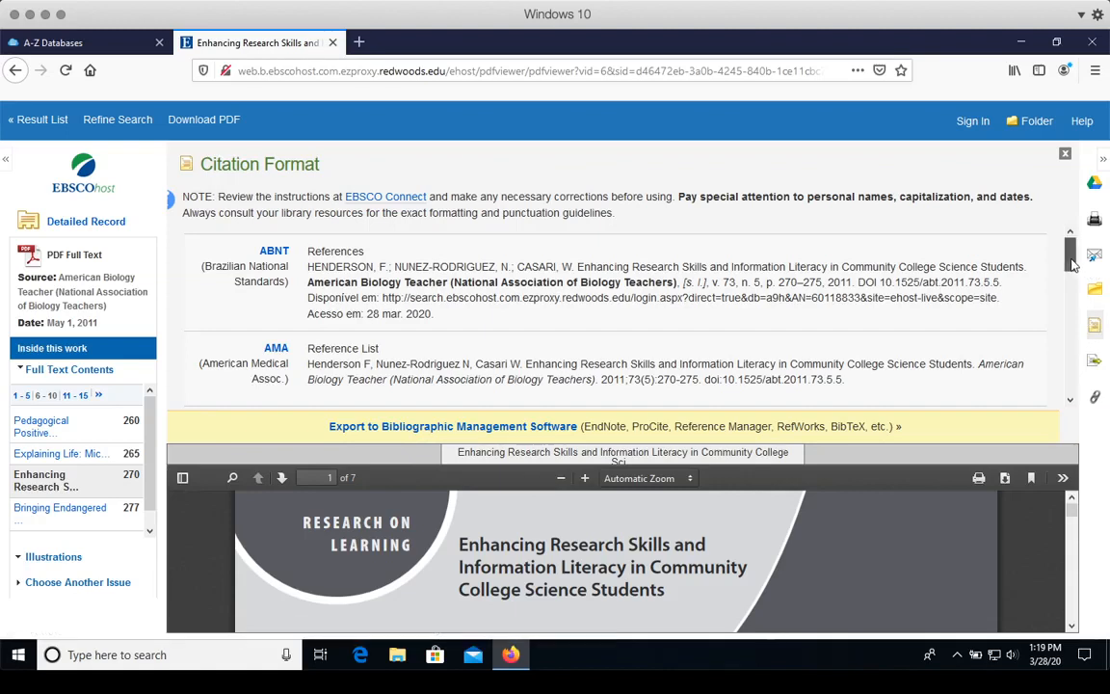
drag(1072, 262, 1069, 294)
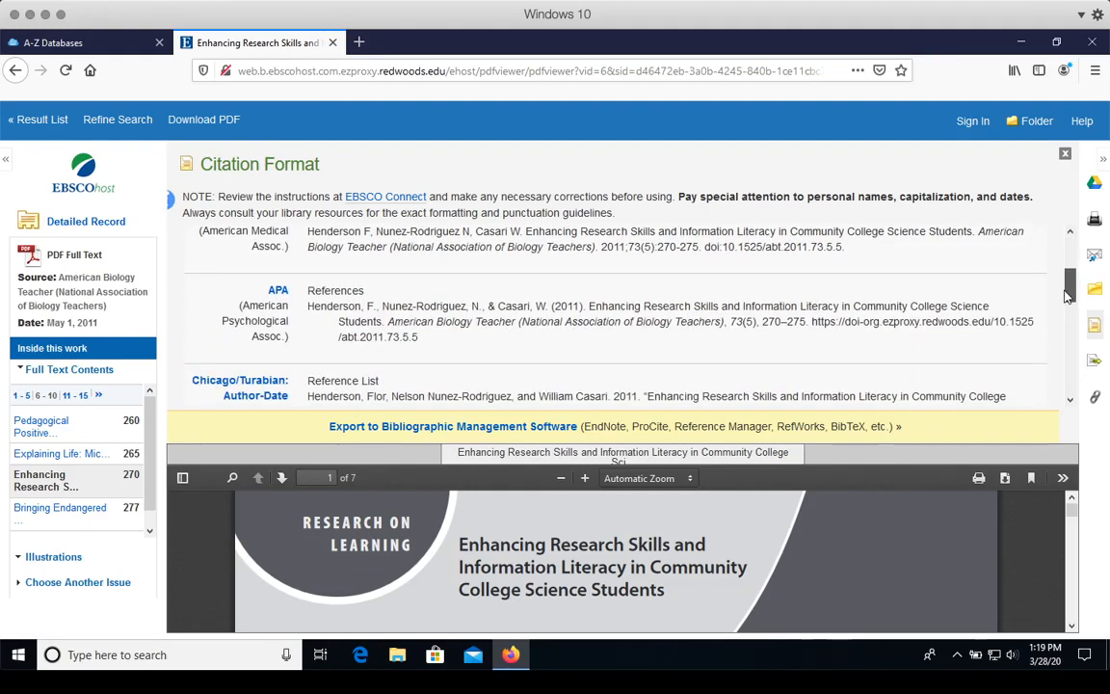
scroll(626, 289, down, 1)
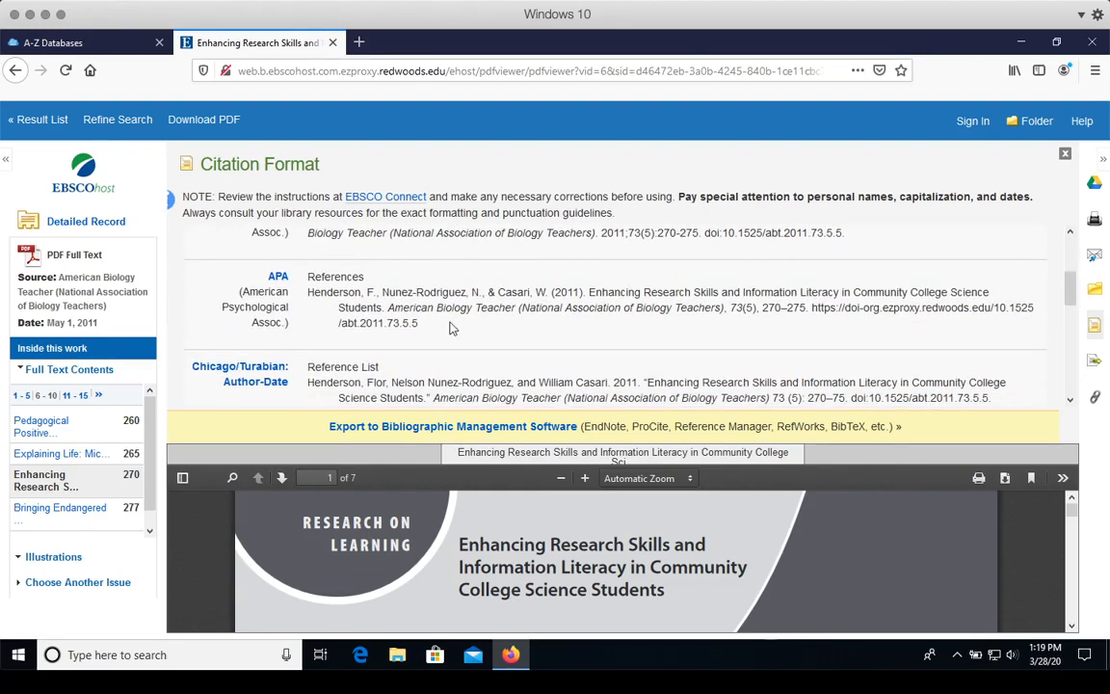
drag(420, 322, 307, 293)
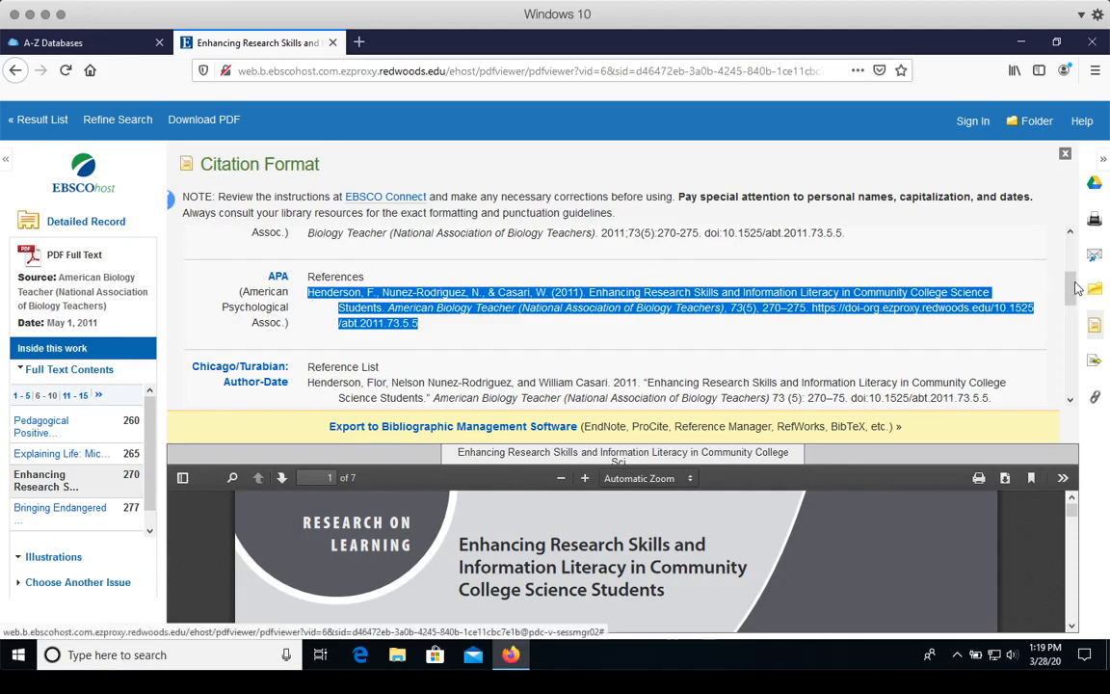
mouse_move(1070, 287)
mouse_down()
mouse_move(1063, 374)
mouse_move(1063, 362)
mouse_up()
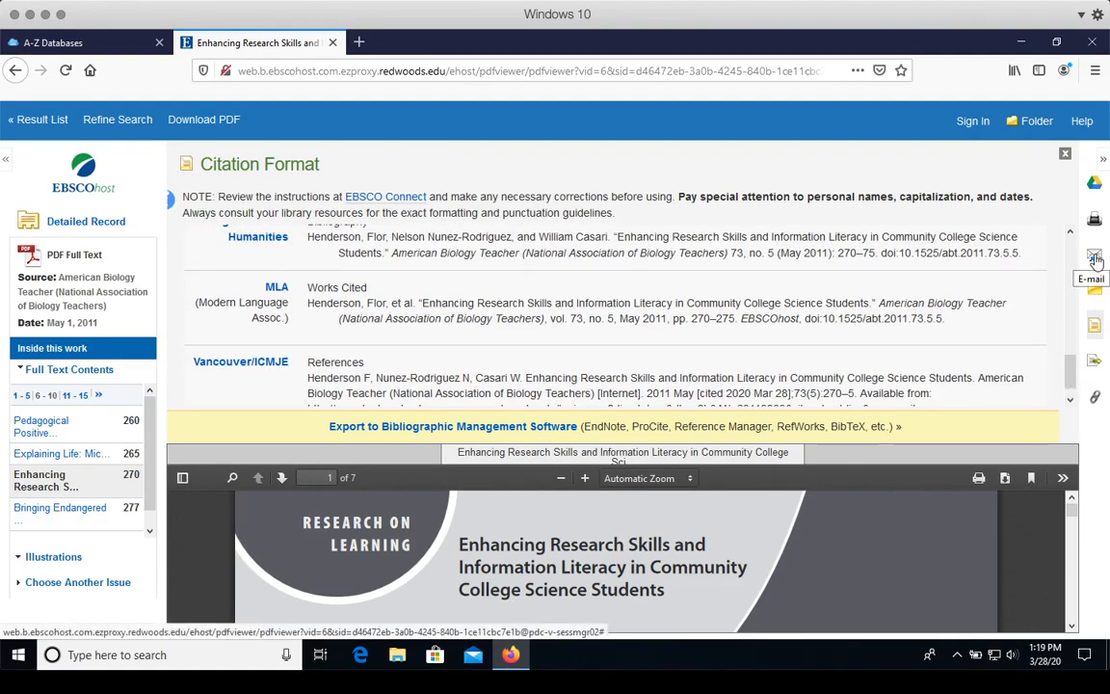
Step: Address the article email to the suggested recipient with subject 'ENG 1a research paper'
click(1096, 258)
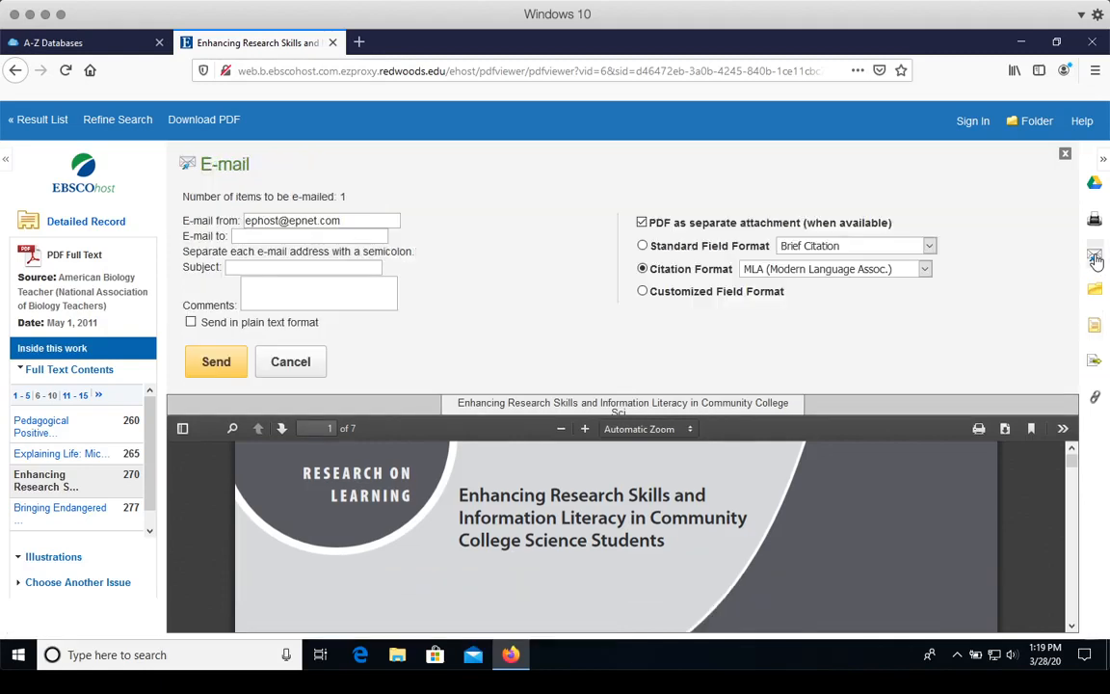
click(334, 238)
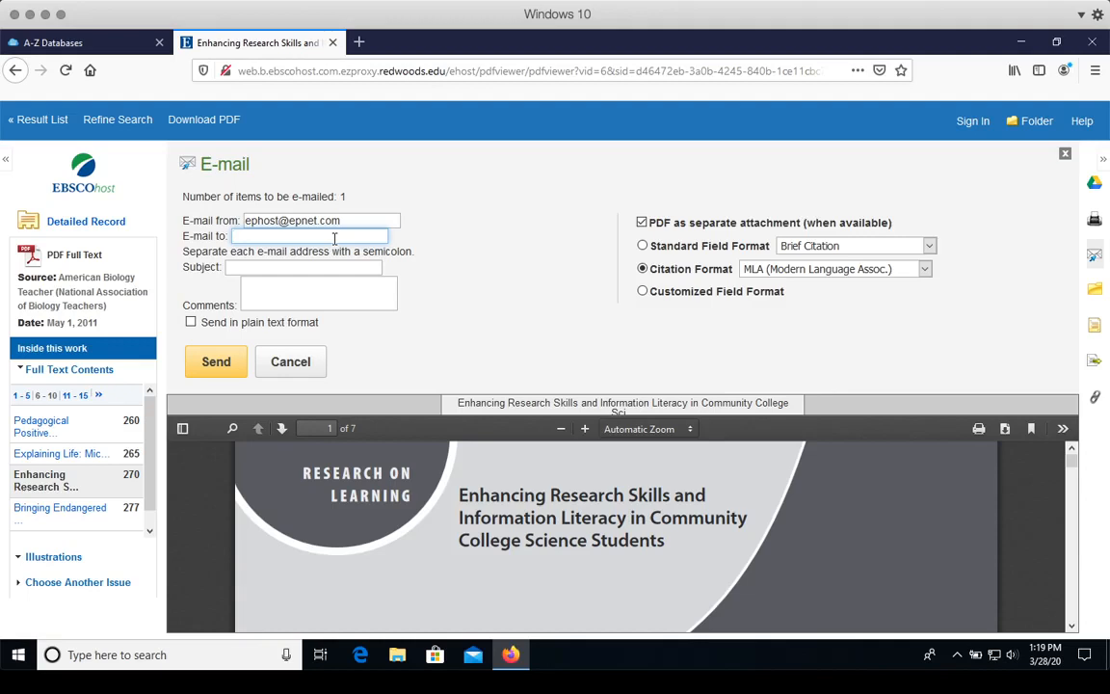
text(su)
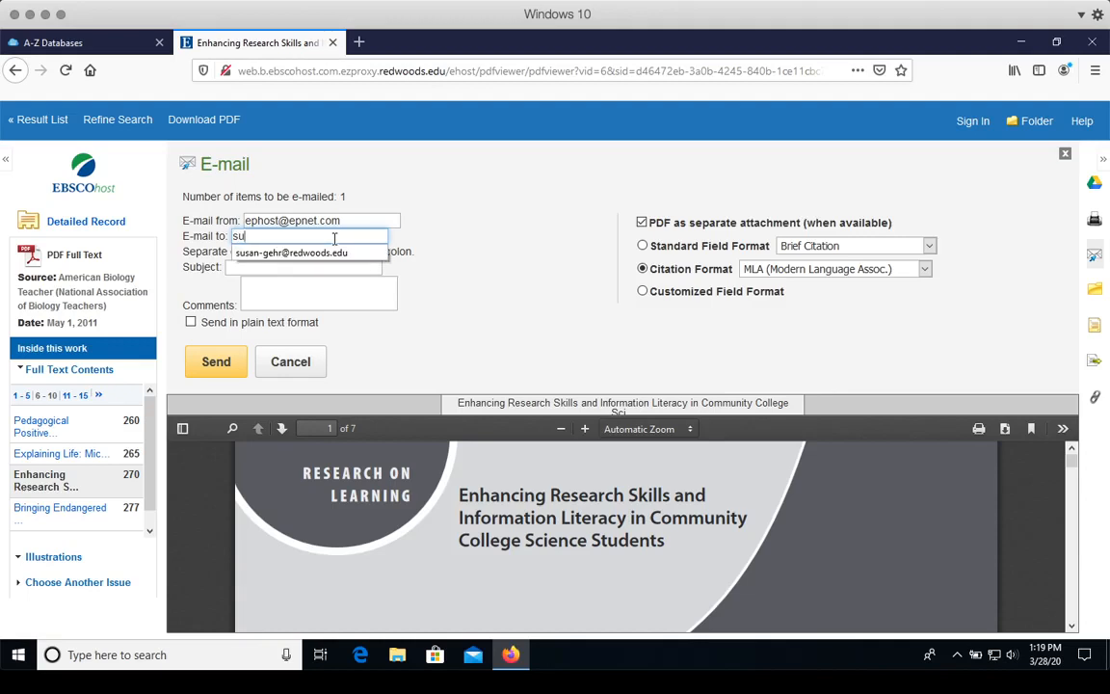
click(291, 252)
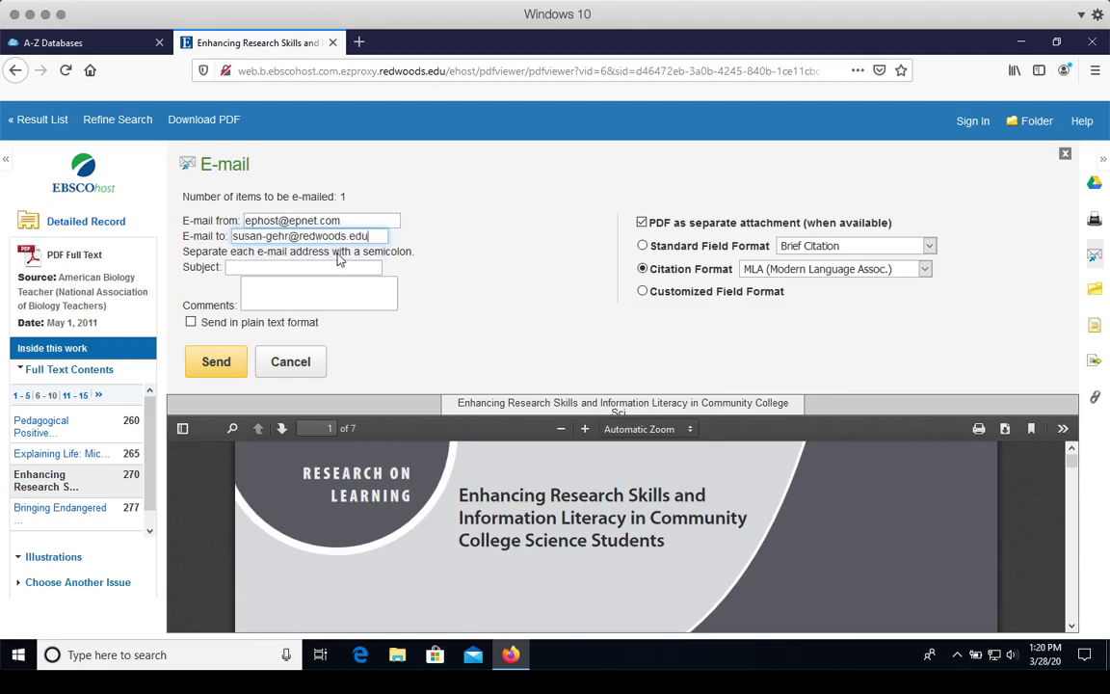
click(316, 269)
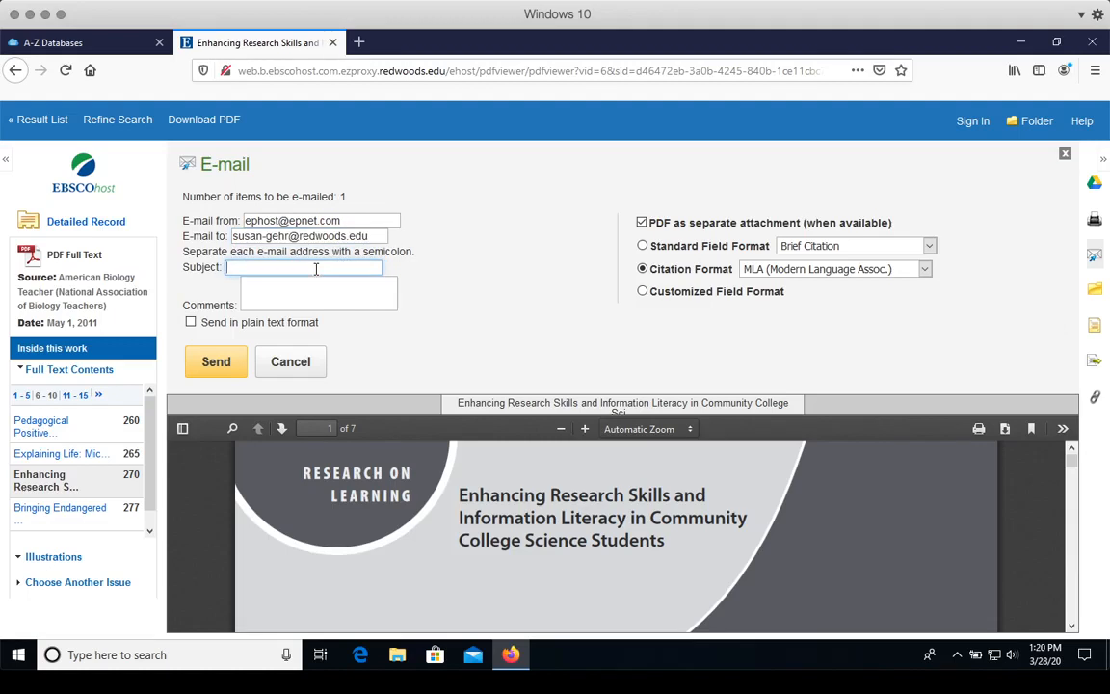
text(EN)
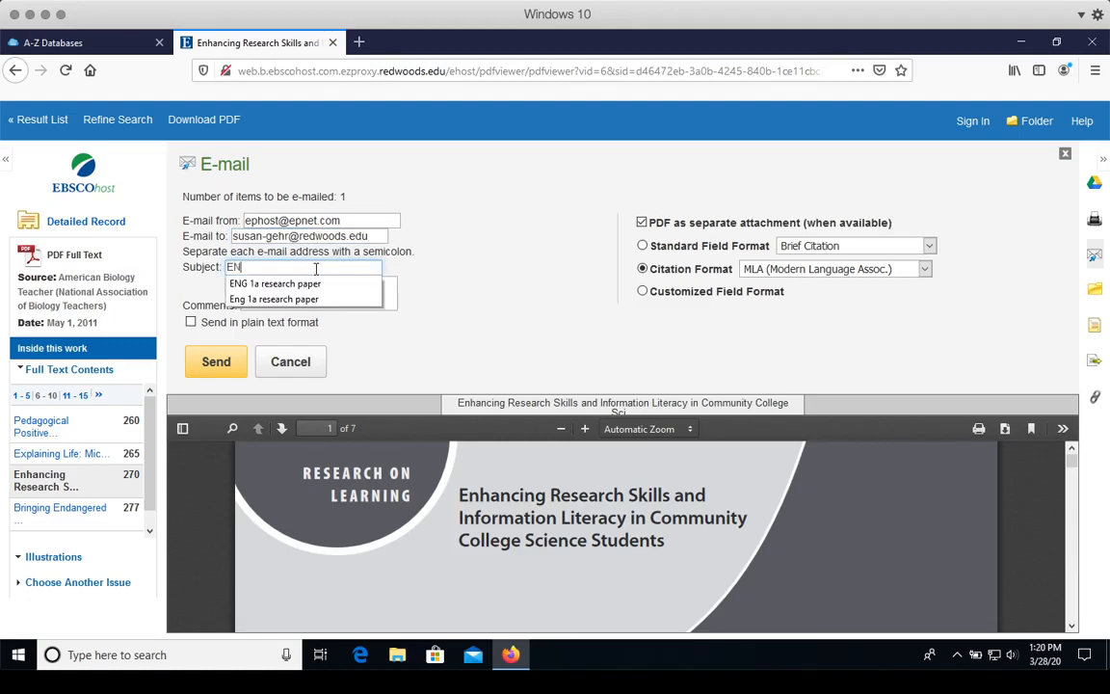
text(G 1a resear)
text(ch paper)
click(825, 313)
Step: Keep MLA as the citation format, send the email and dismiss the confirmation
click(822, 269)
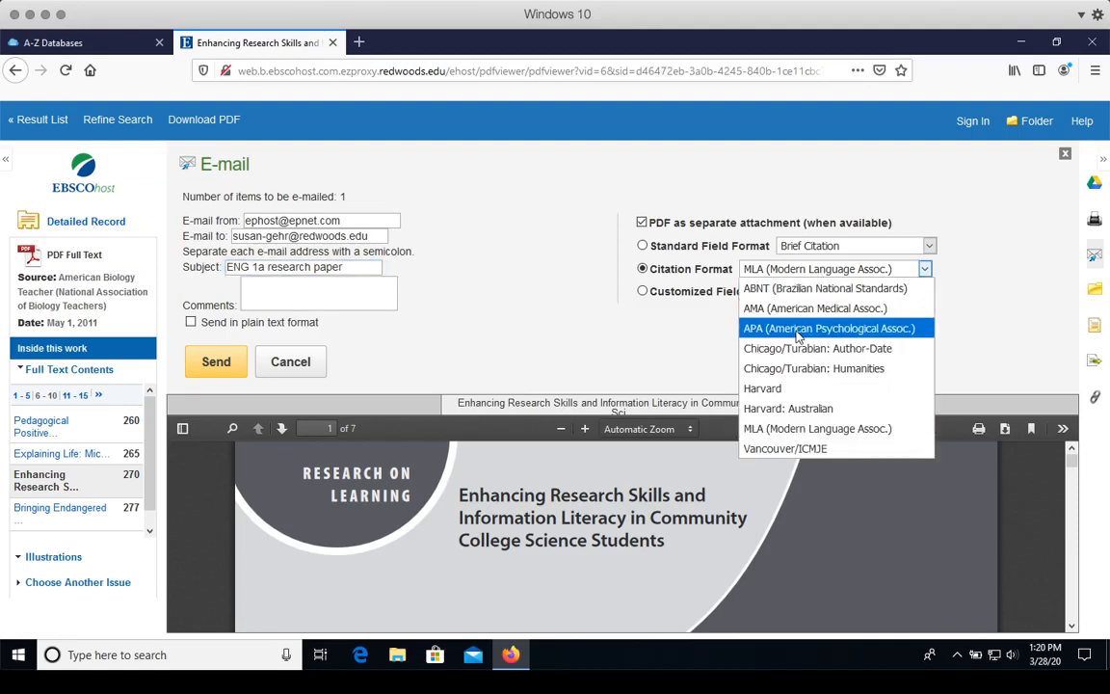
click(818, 428)
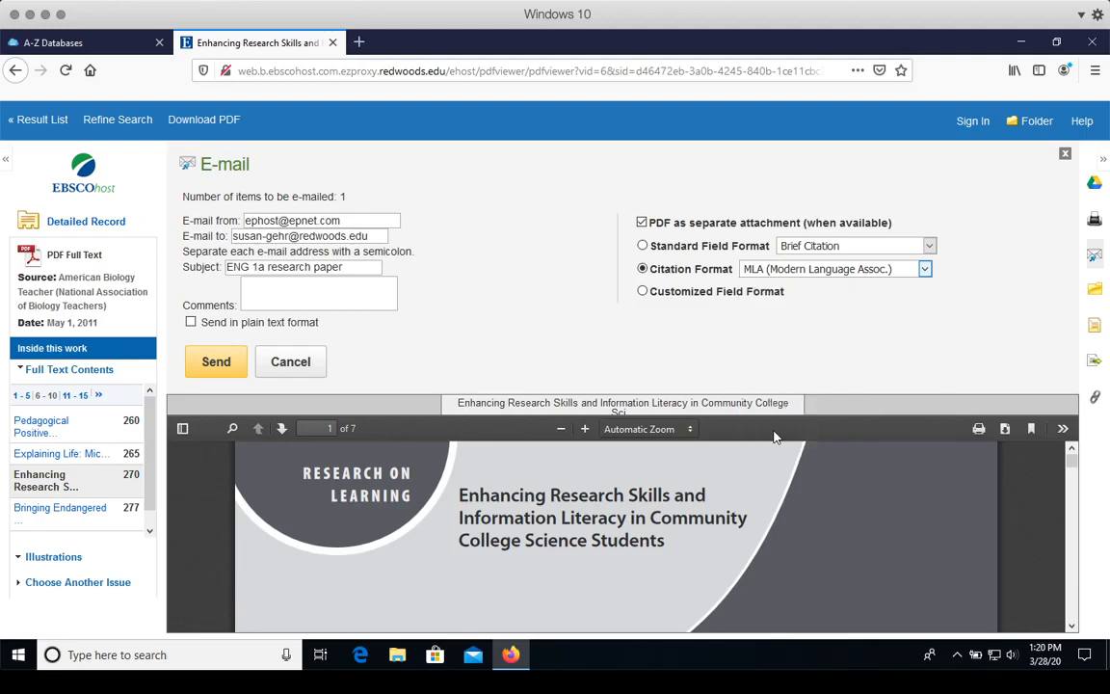
click(214, 362)
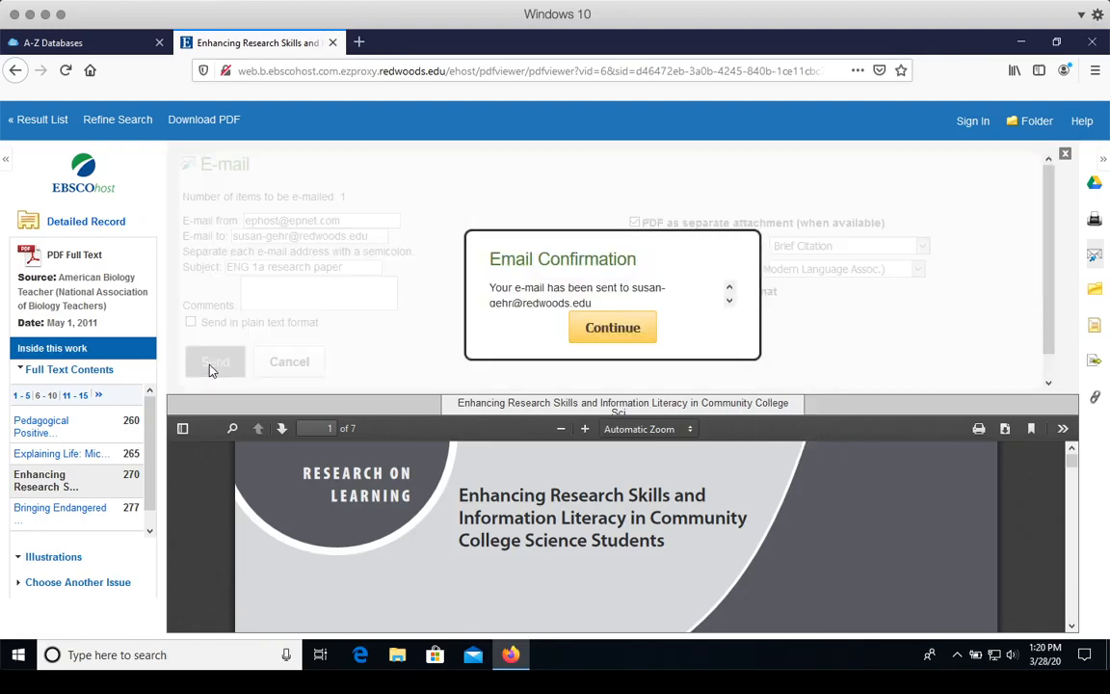
click(612, 328)
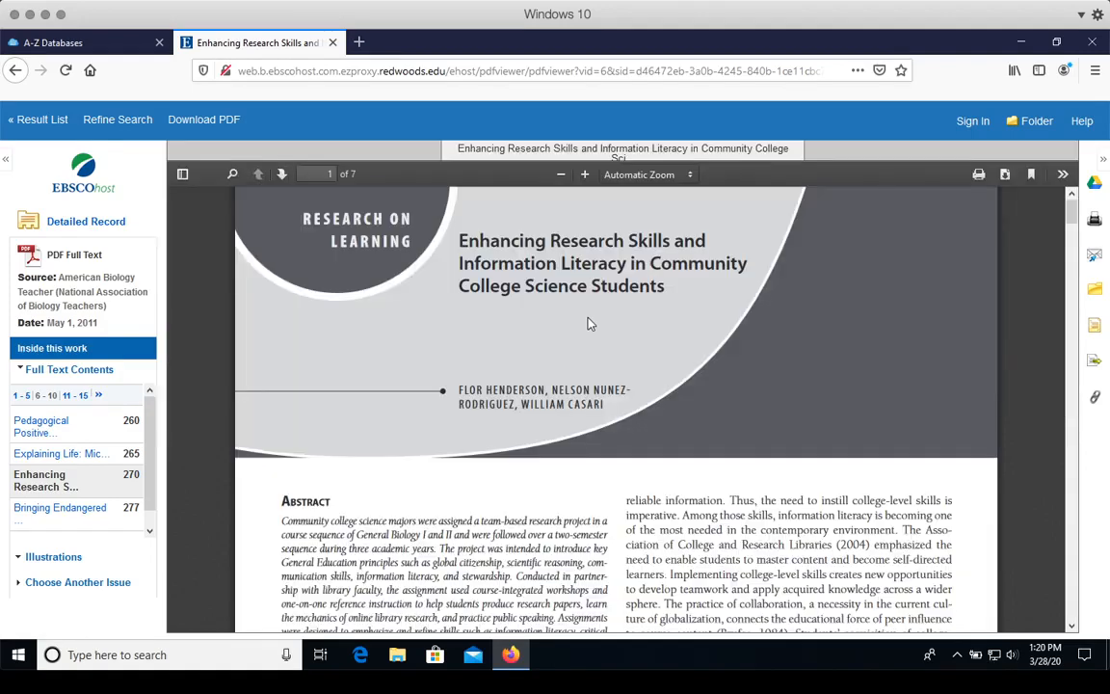
Step: Return to the 136 peer-reviewed results, then head to the College of the Redwoods Library homepage
click(37, 119)
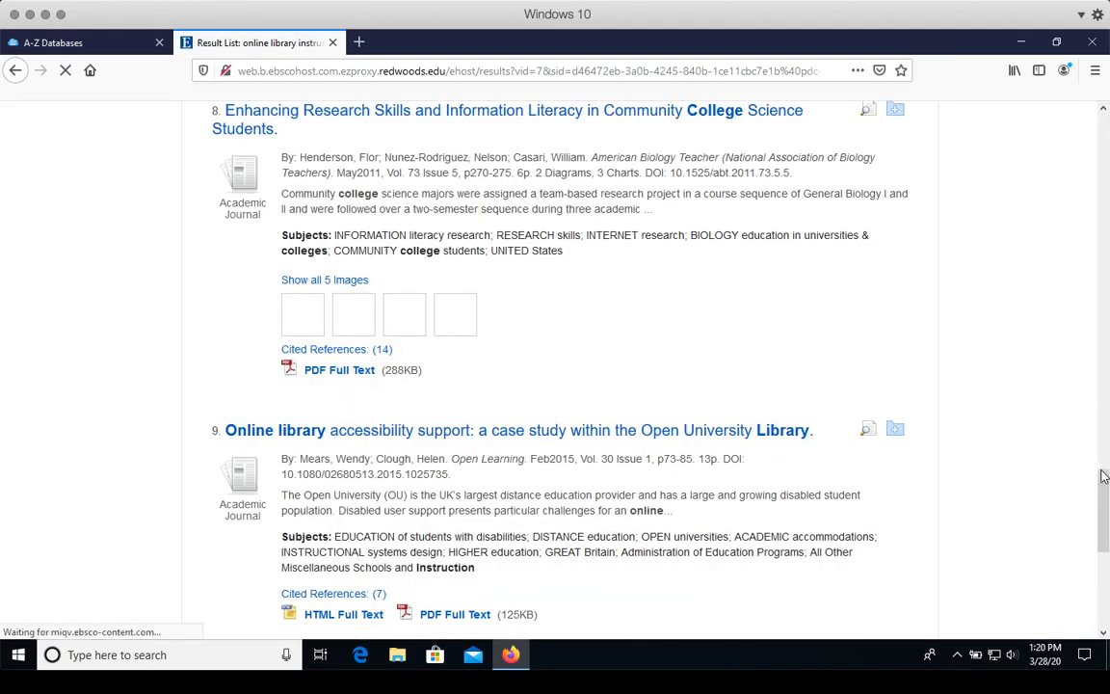
drag(1104, 482, 1103, 116)
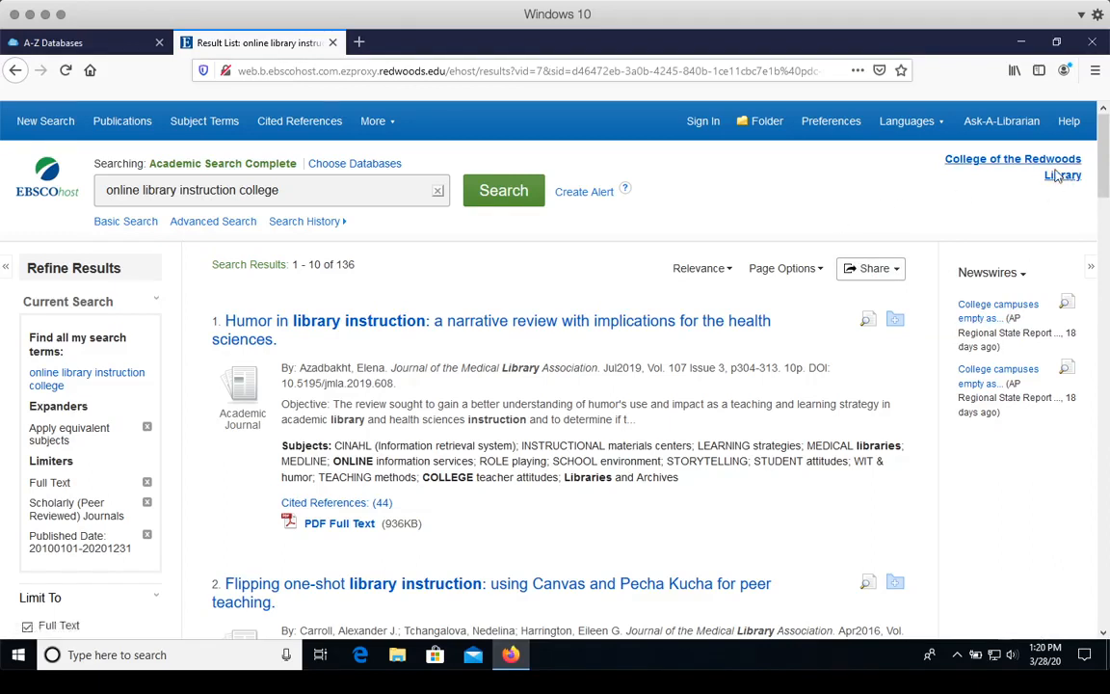
click(1060, 176)
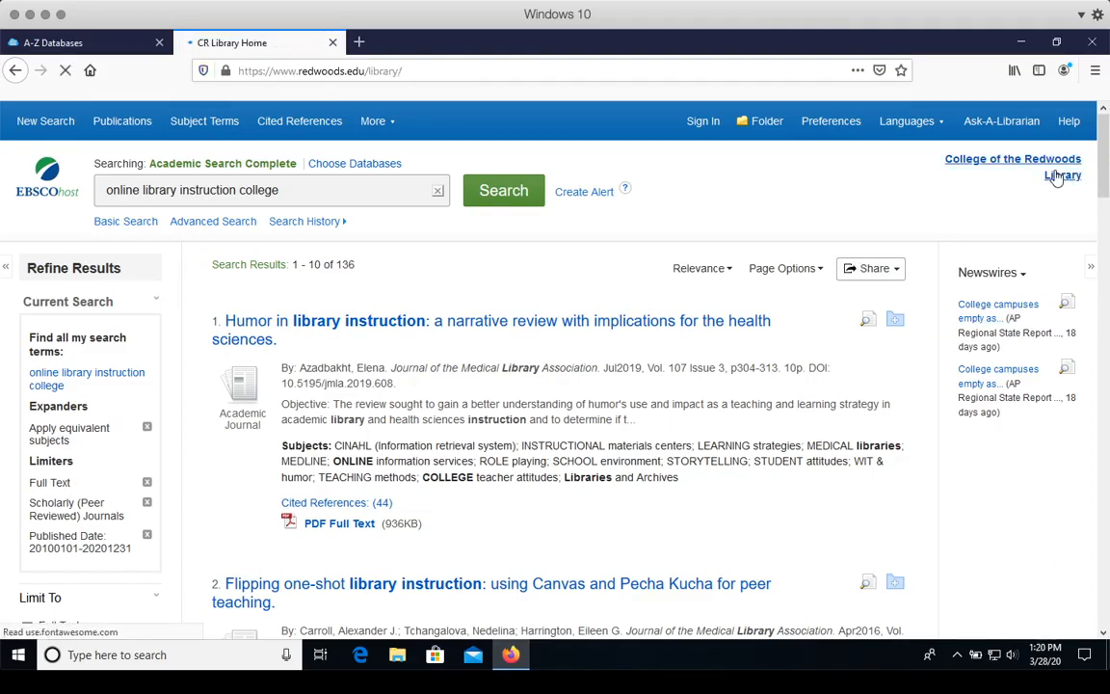